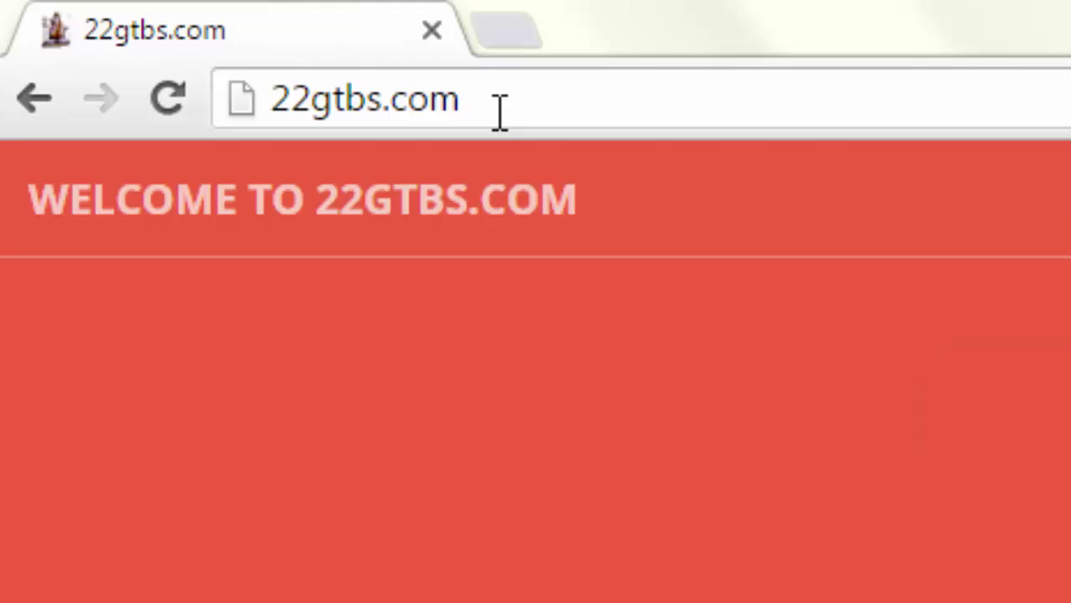
Select the 22gtbs.com site address text in the address bar
mouse_move(473, 109)
left_mouse_down()
mouse_move(295, 105)
mouse_move(463, 105)
left_mouse_up()
left_click(297, 105)
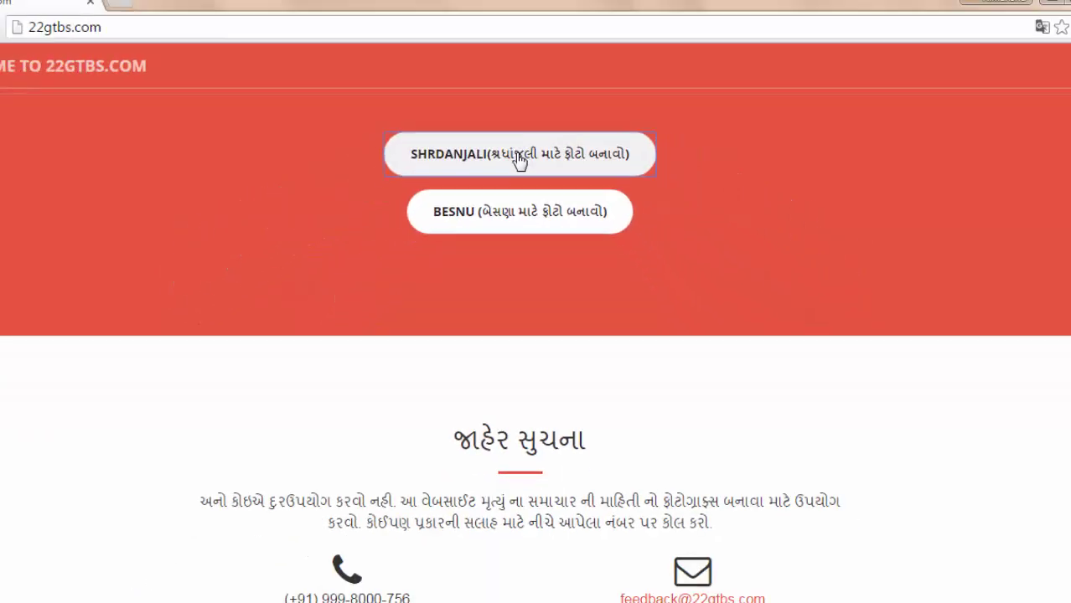
Open the Shrdanjali card maker and upload Photo0900.jpg from the Desktop as the card photo
left_click(510, 270)
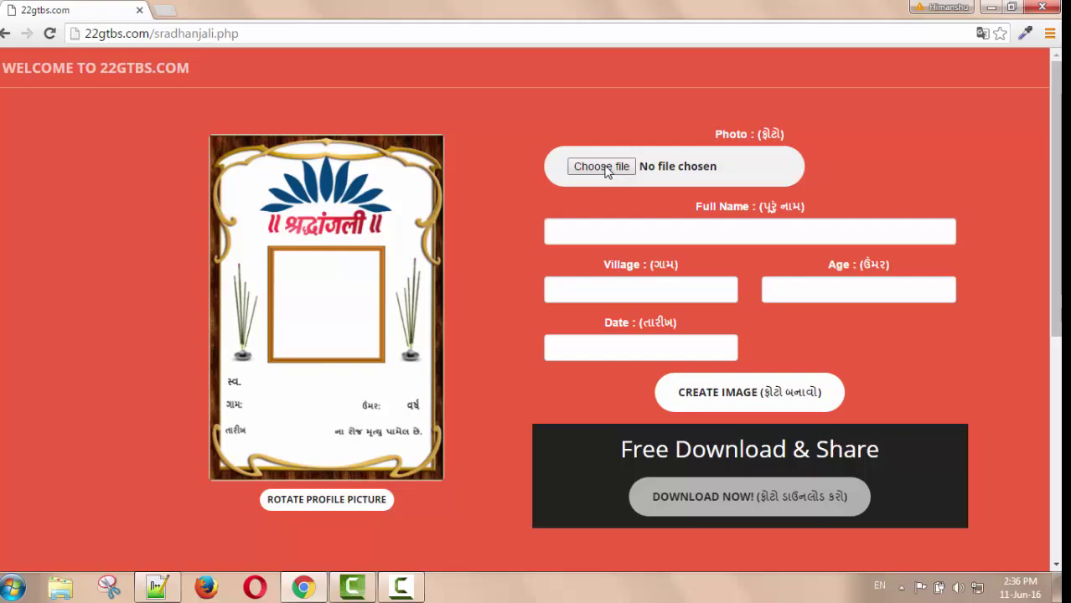
left_click(603, 168)
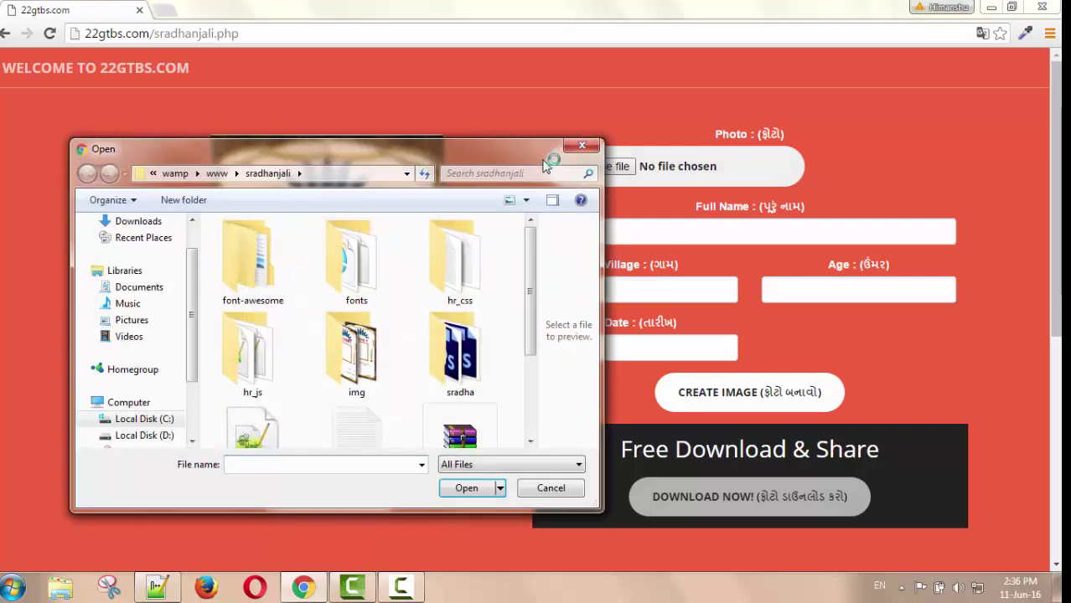
scroll(125, 251, "up", 2)
left_click(126, 244)
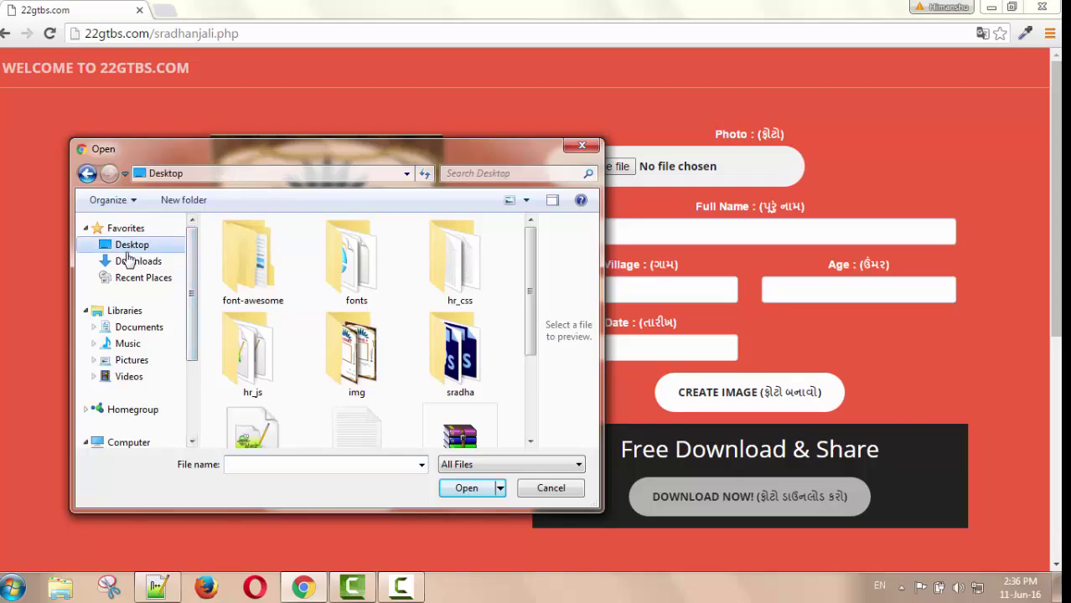
scroll(533, 288, "down", 6)
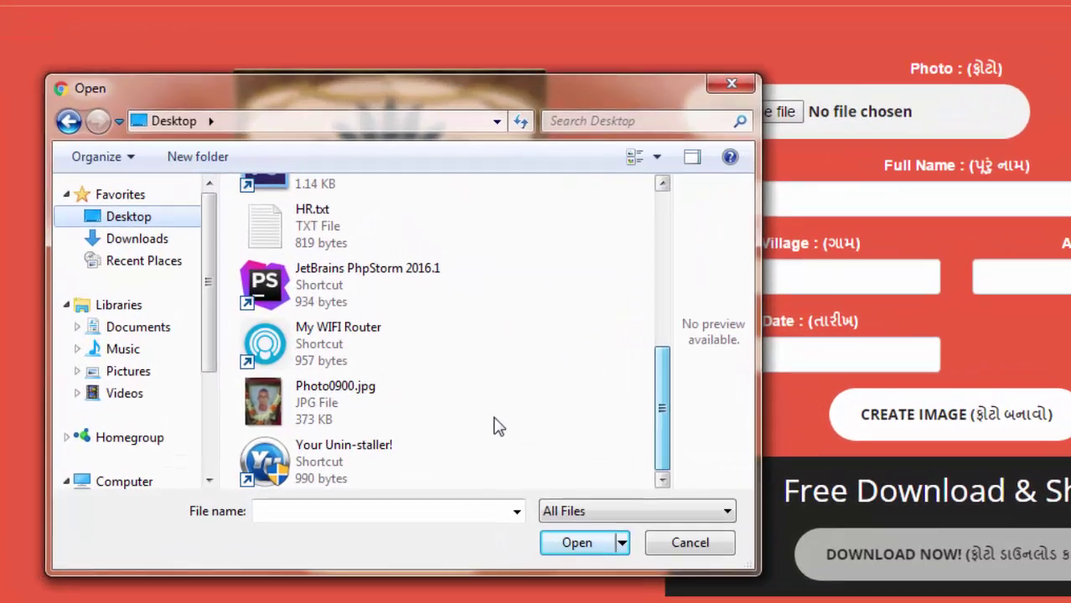
left_click(319, 384)
left_click(722, 602)
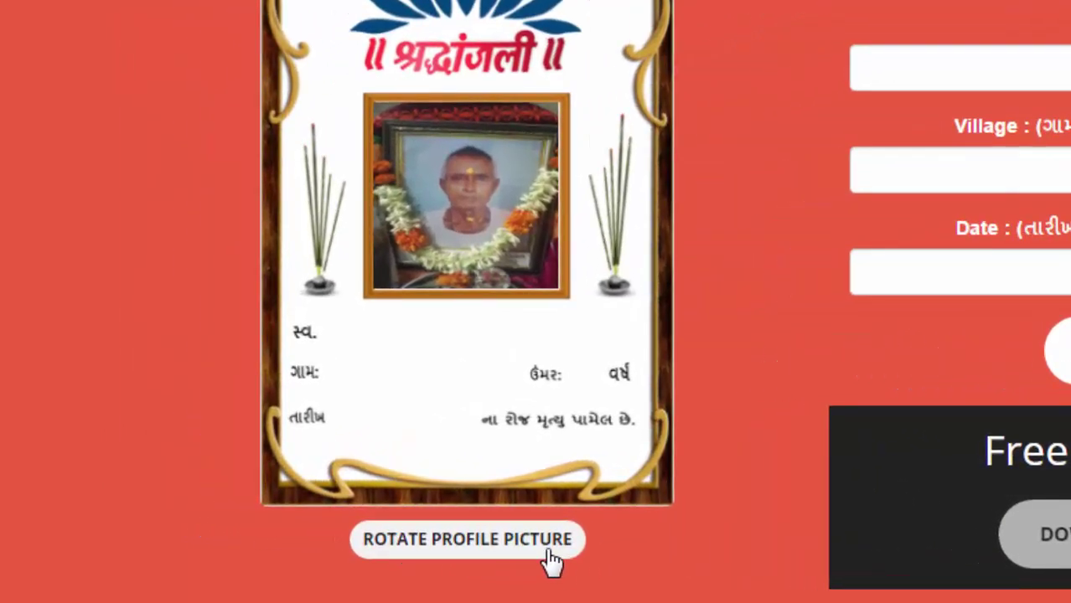
left_click(547, 555)
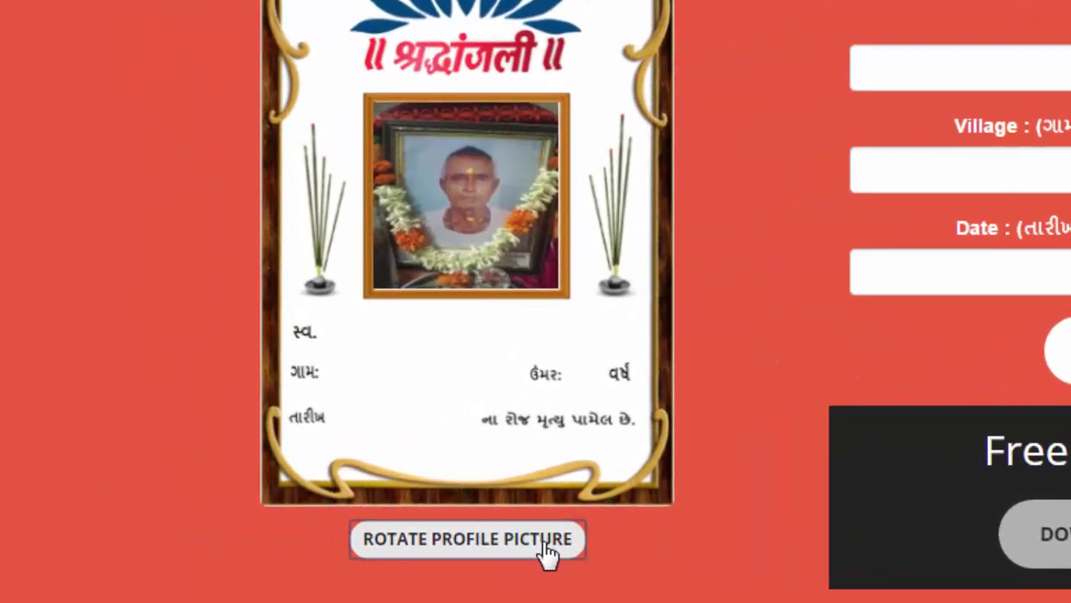
left_click(547, 555)
left_click(545, 555)
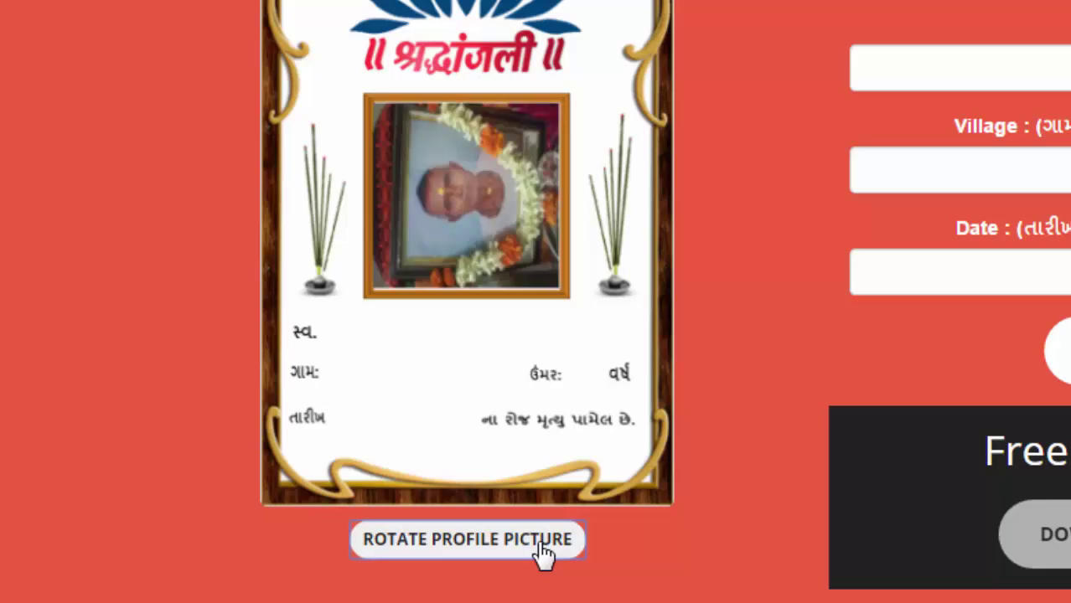
left_click(541, 555)
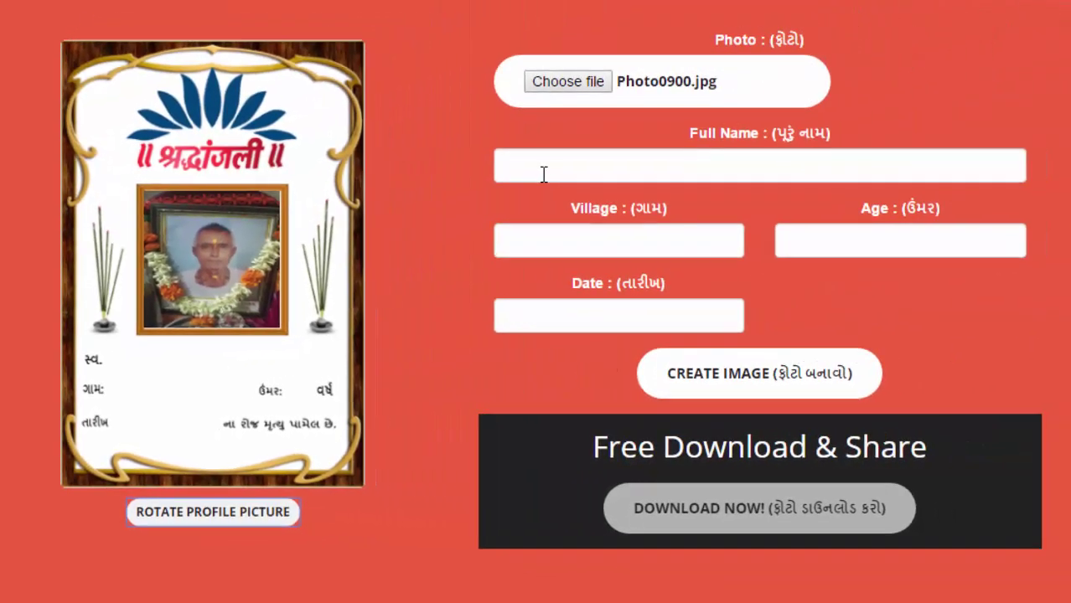
left_click(545, 176)
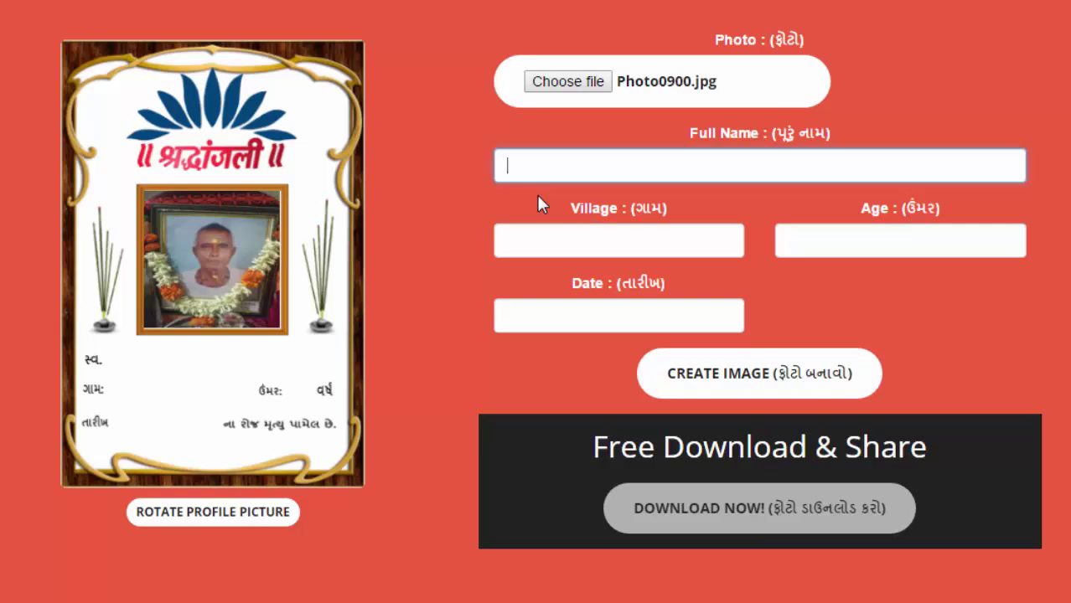
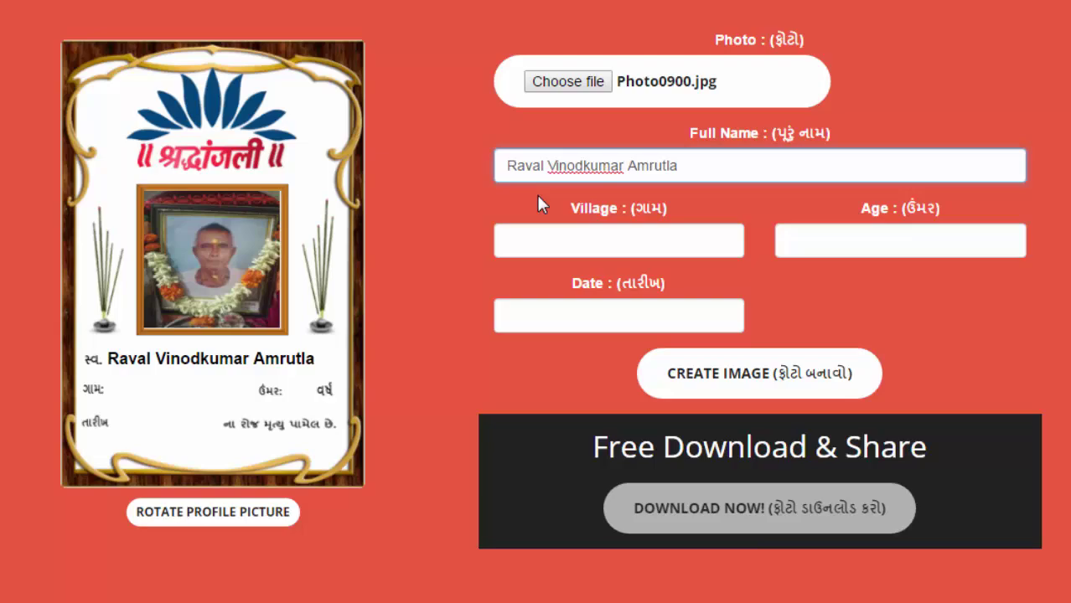
Enter the deceased's full name and the village Vijapur, correcting the typos
left_click(568, 245)
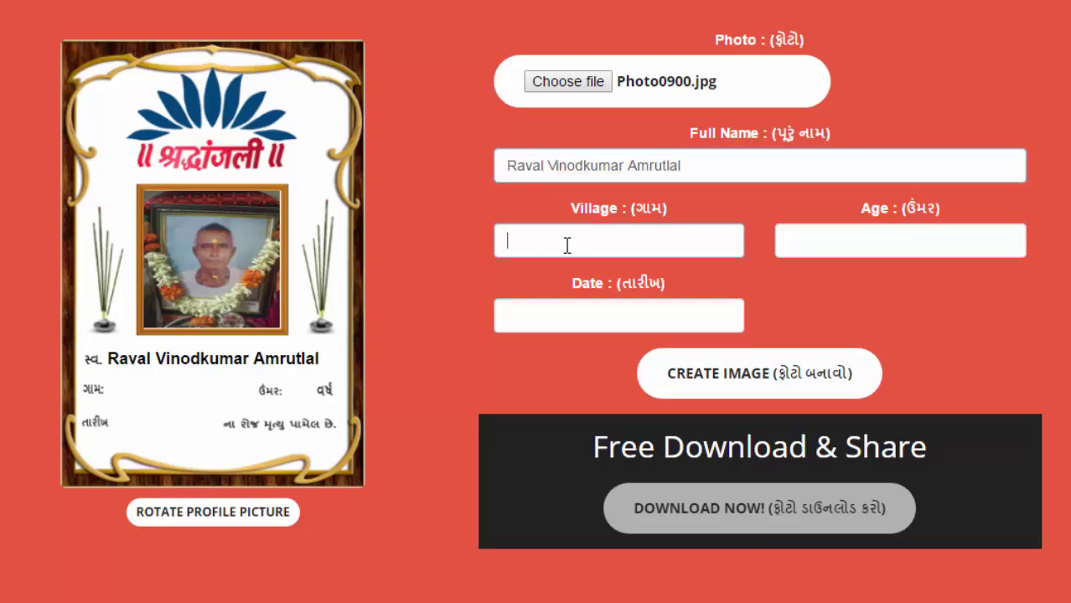
type("Vijaopur")
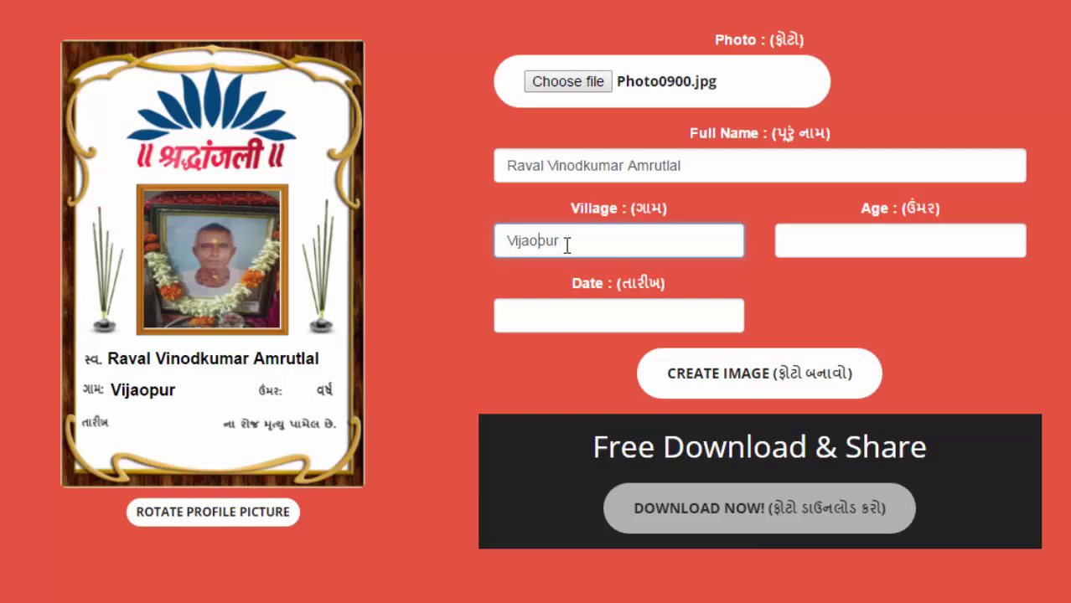
key("Left")
key("BackSpace")
Set the age to 76 and the date to 27/12/2014
key("Tab")
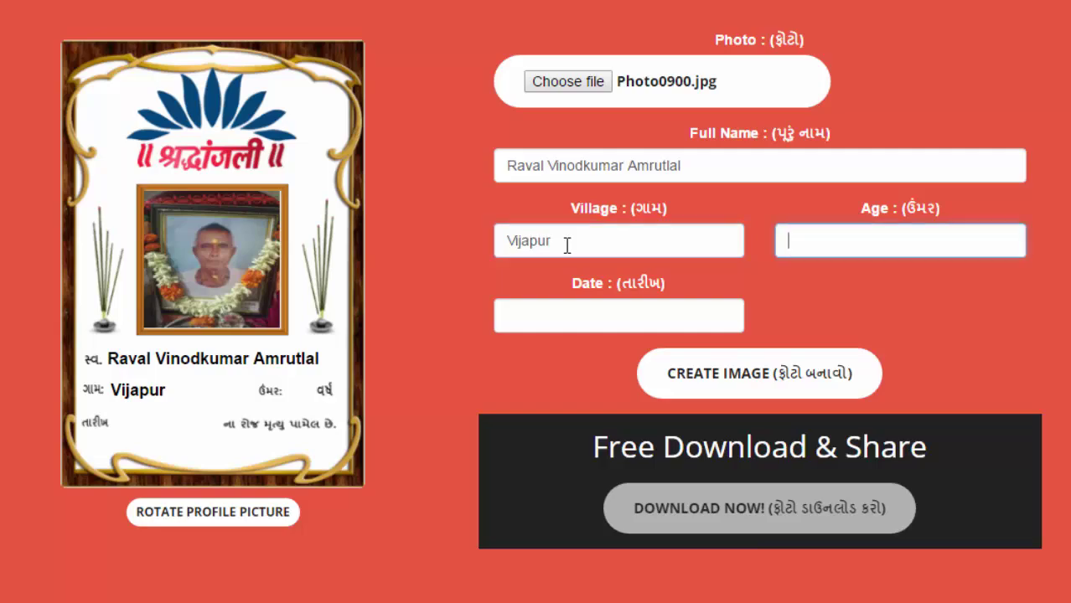
type("76")
key("Tab")
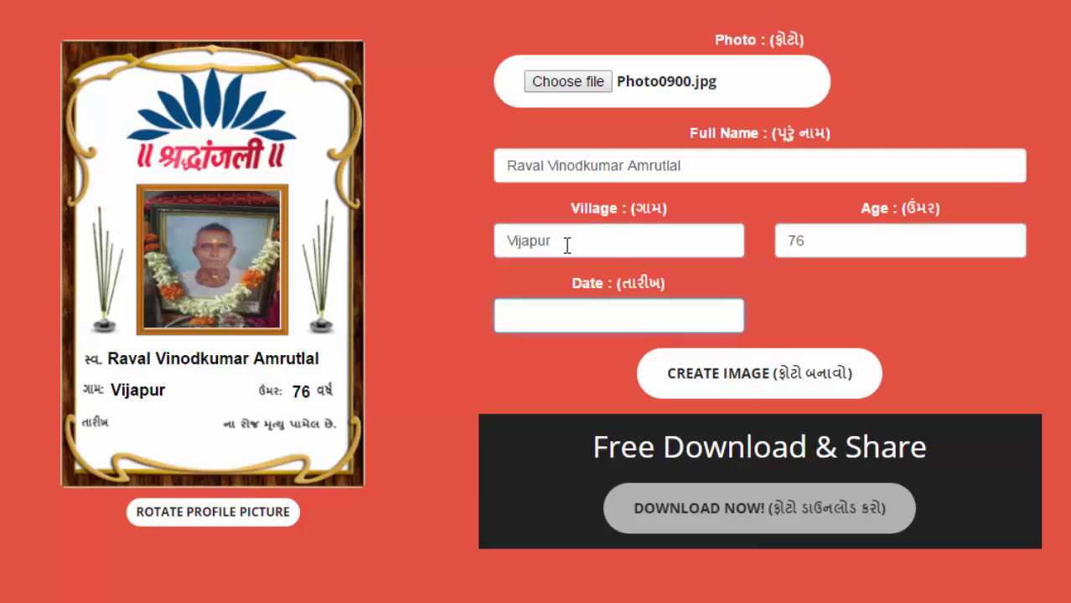
type("27/12/2015")
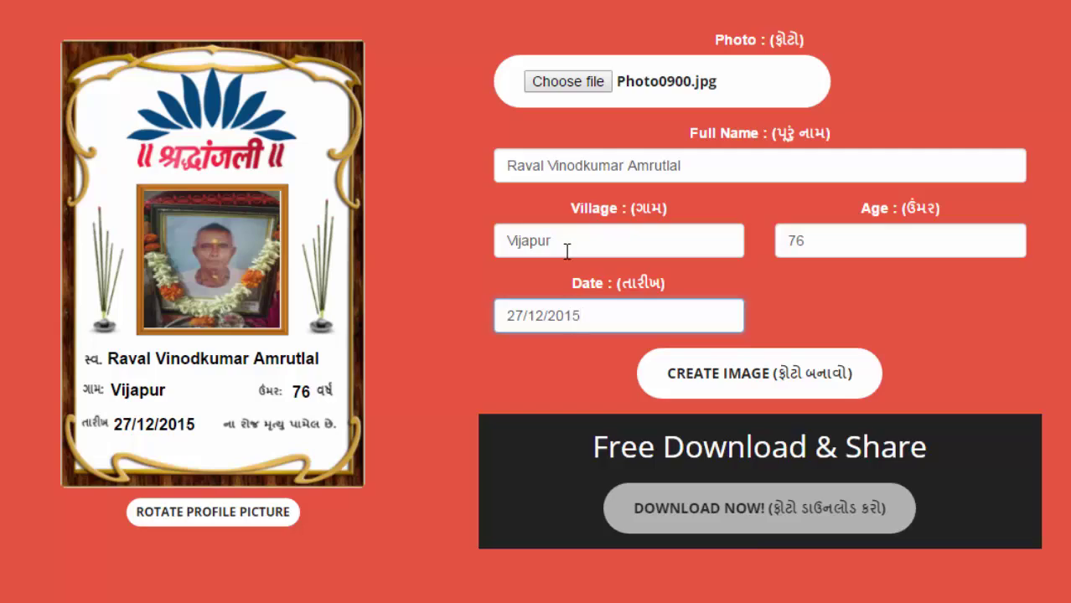
key("BackSpace")
type("4")
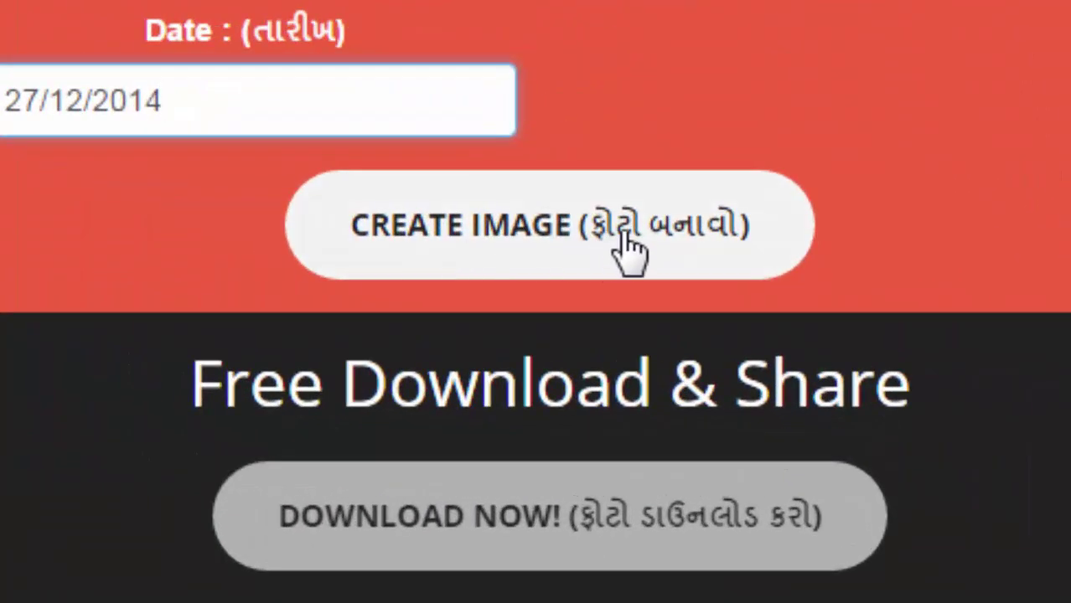
Create the Shrdanjali card image and save it as download (21).png
left_click(631, 250)
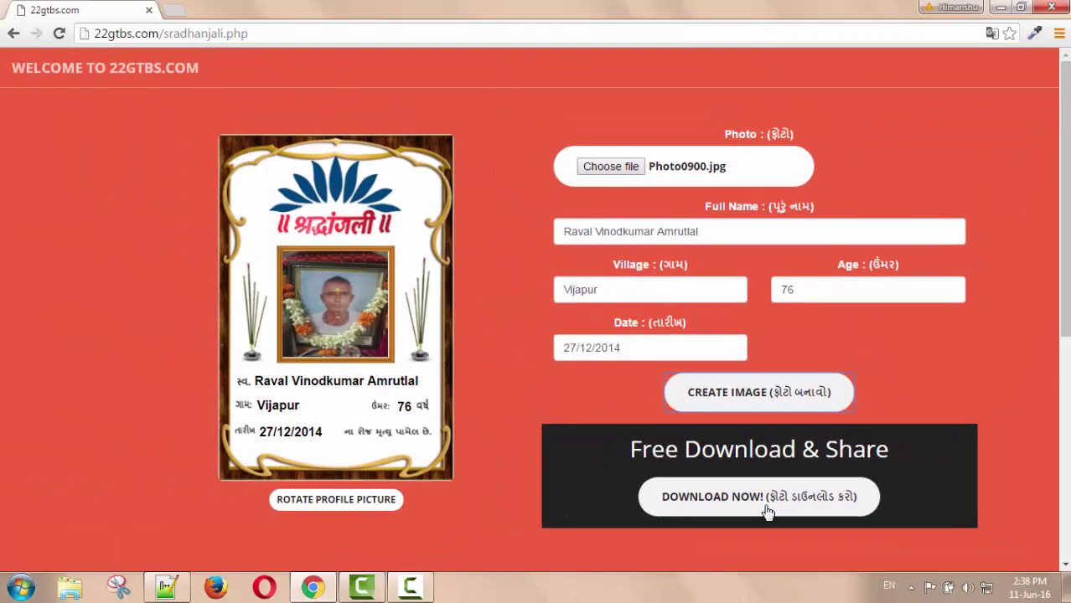
left_click(767, 512)
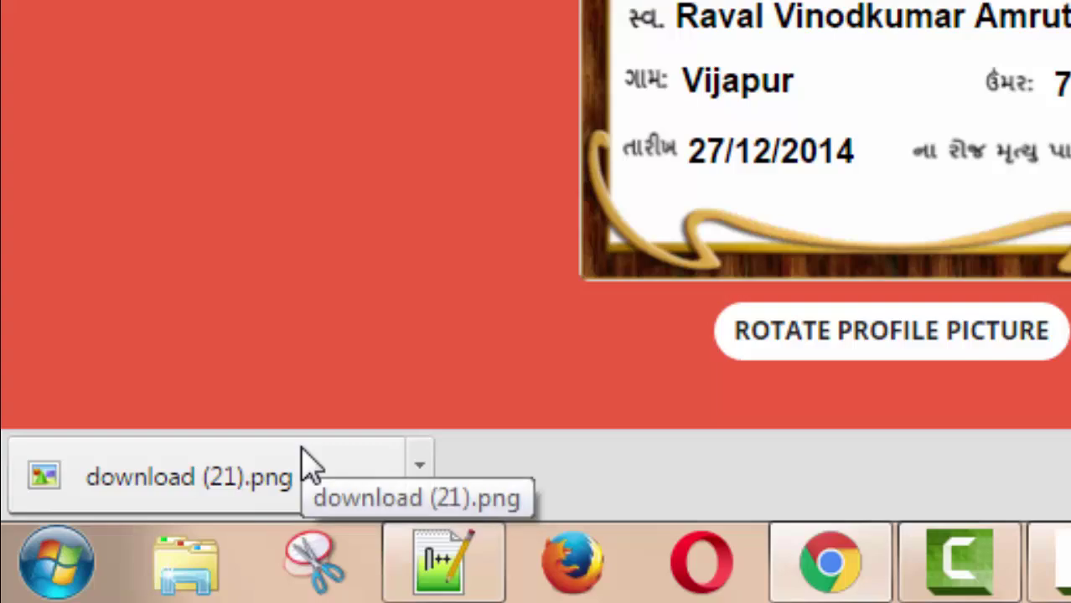
View download (21).png in Windows Photo Viewer, then close the viewer
left_click(240, 488)
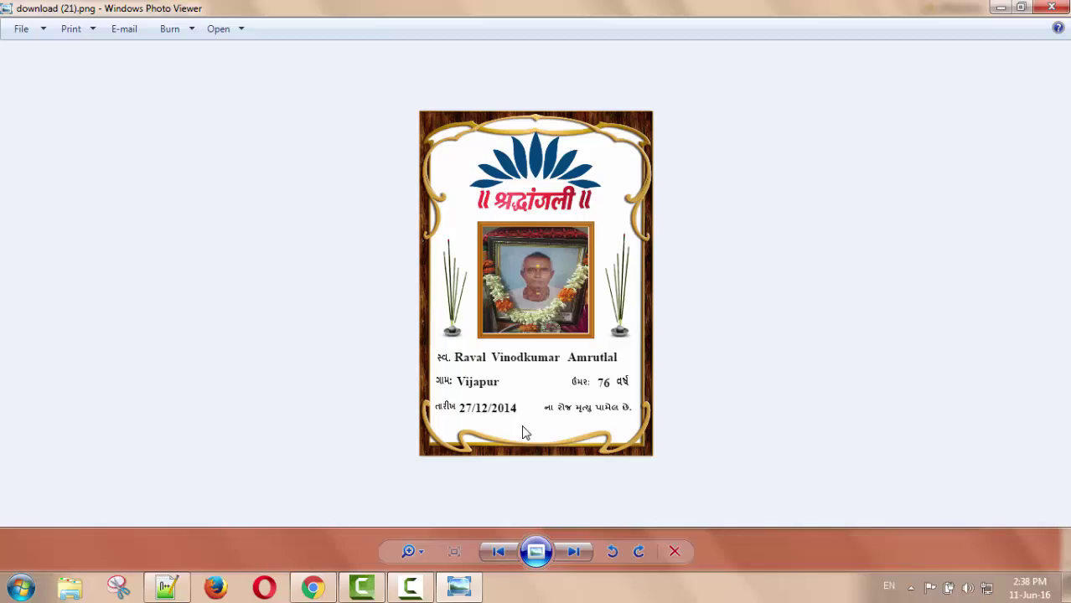
left_click(1053, 7)
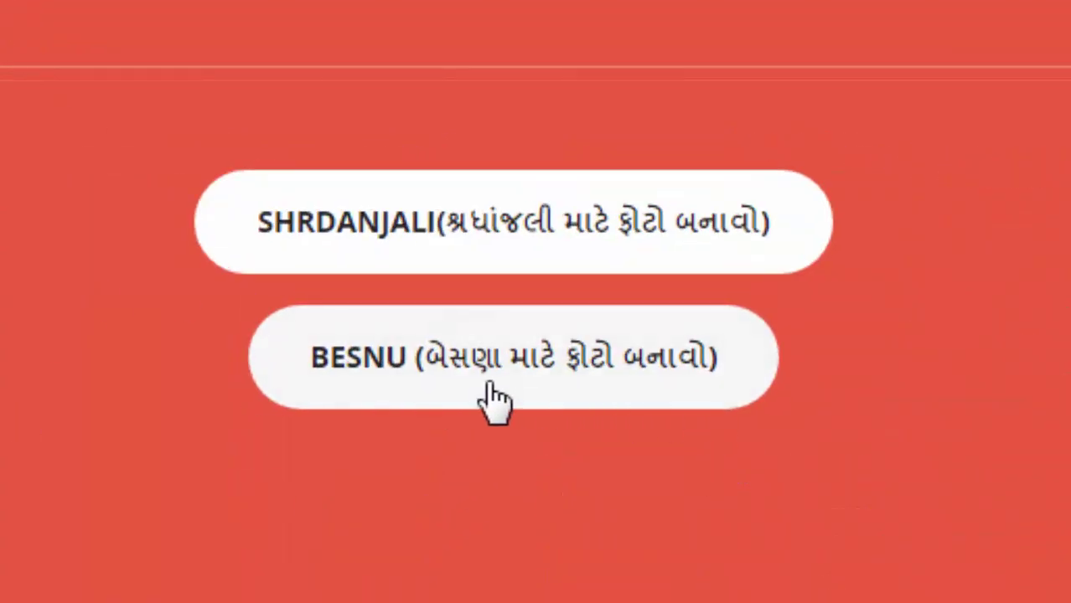
Open the Besnu card maker and bring up its photo file picker
left_click(491, 386)
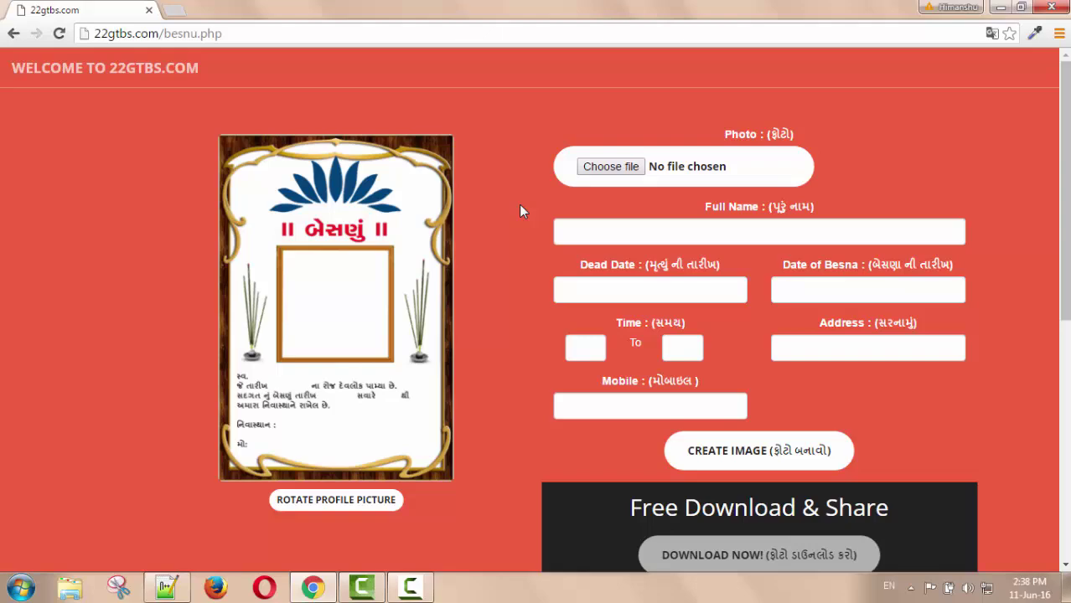
left_click(605, 171)
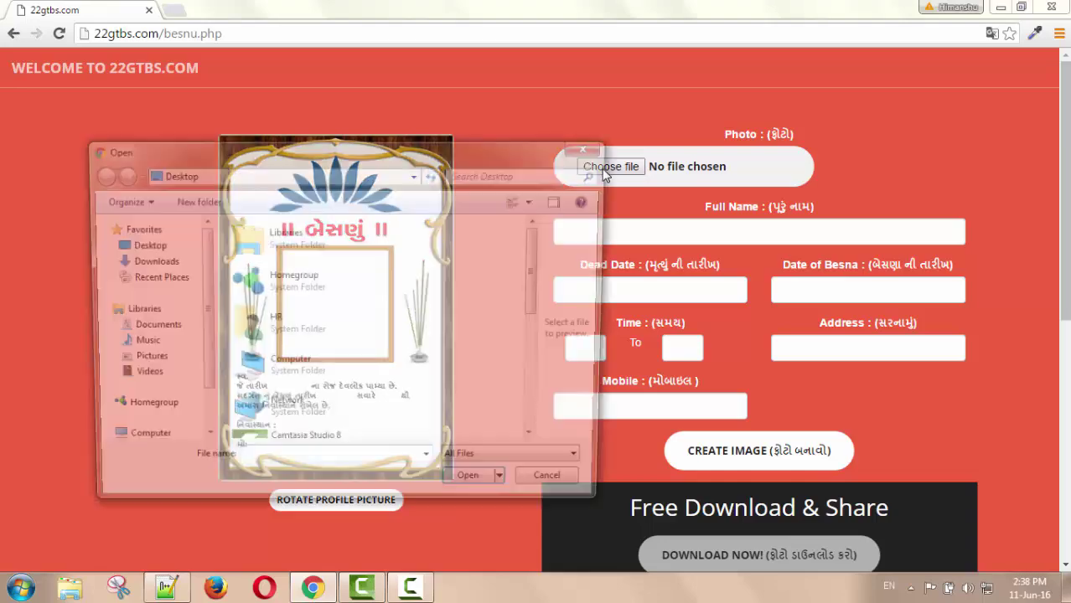
Load Photo0900.jpg into the Besnu card's photo frame
scroll(406, 291, "down", 5)
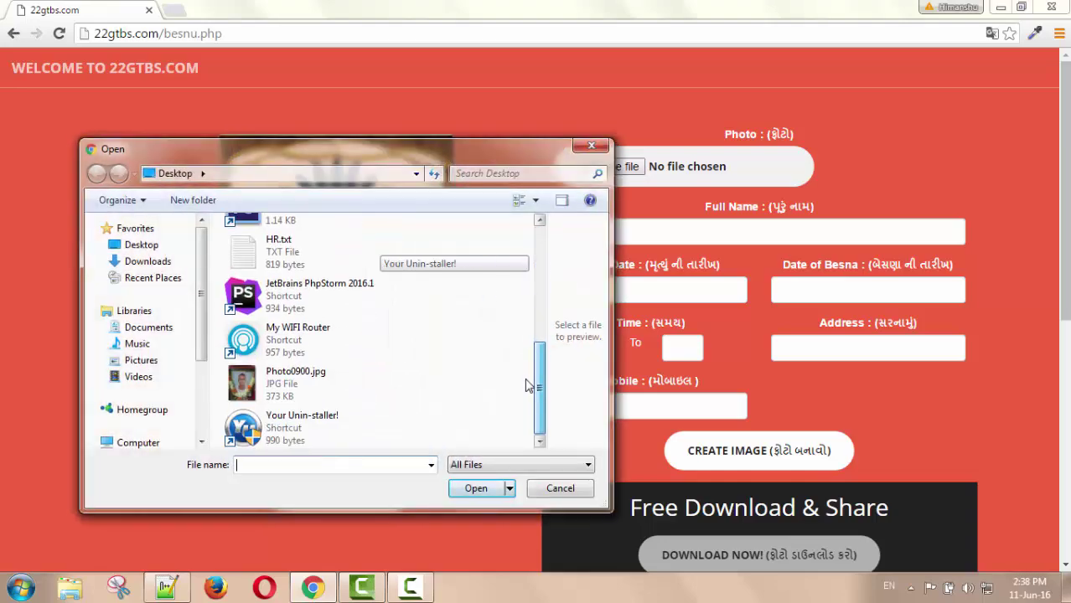
left_click(327, 382)
left_click(476, 488)
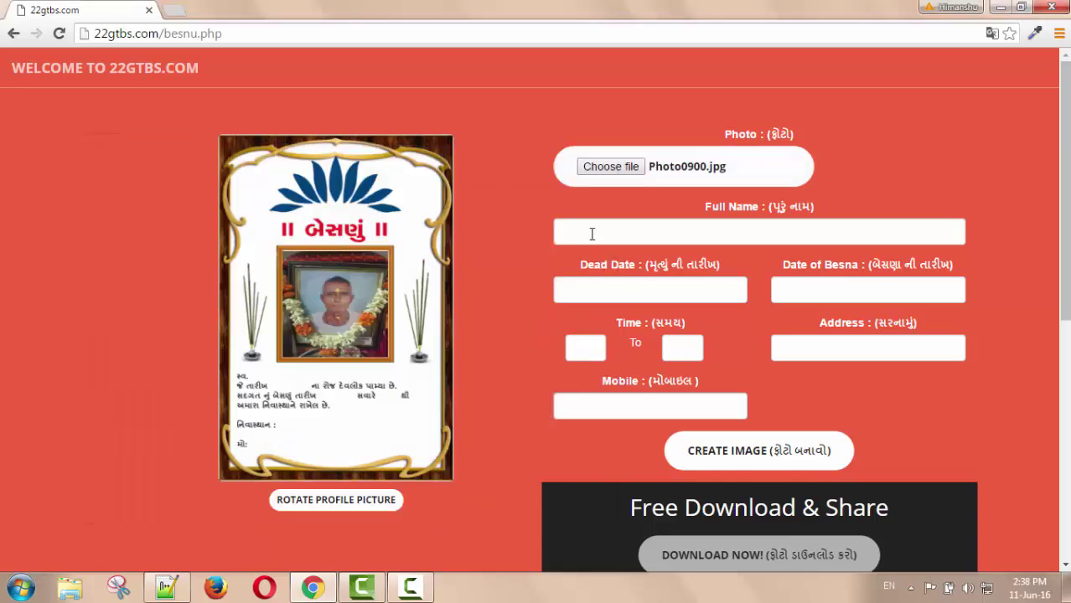
Enter the deceased's full name on the Besnu card, fixing the surname typo
left_click(591, 234)
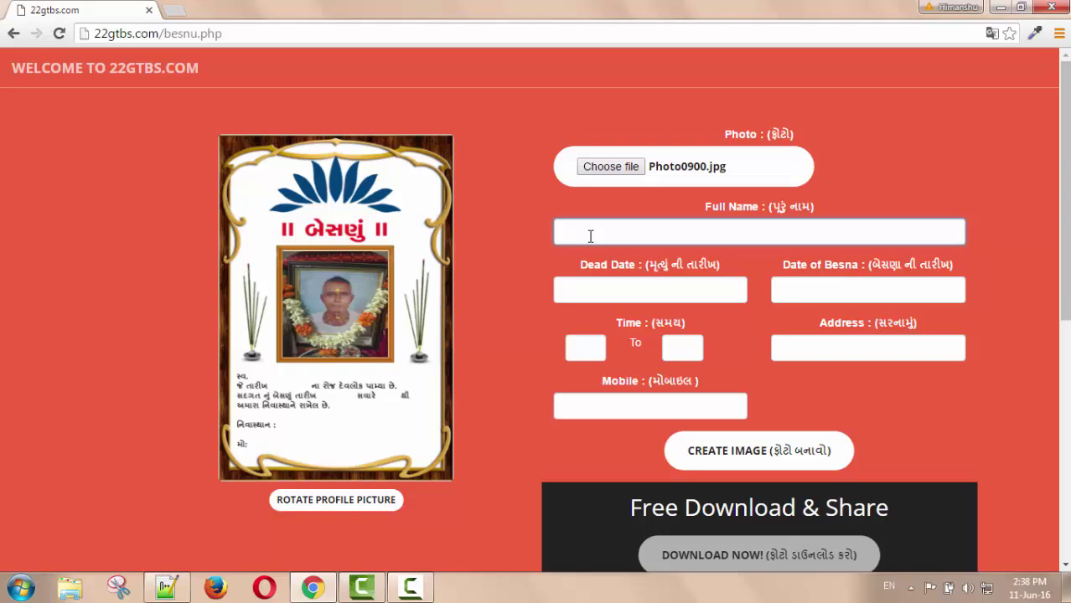
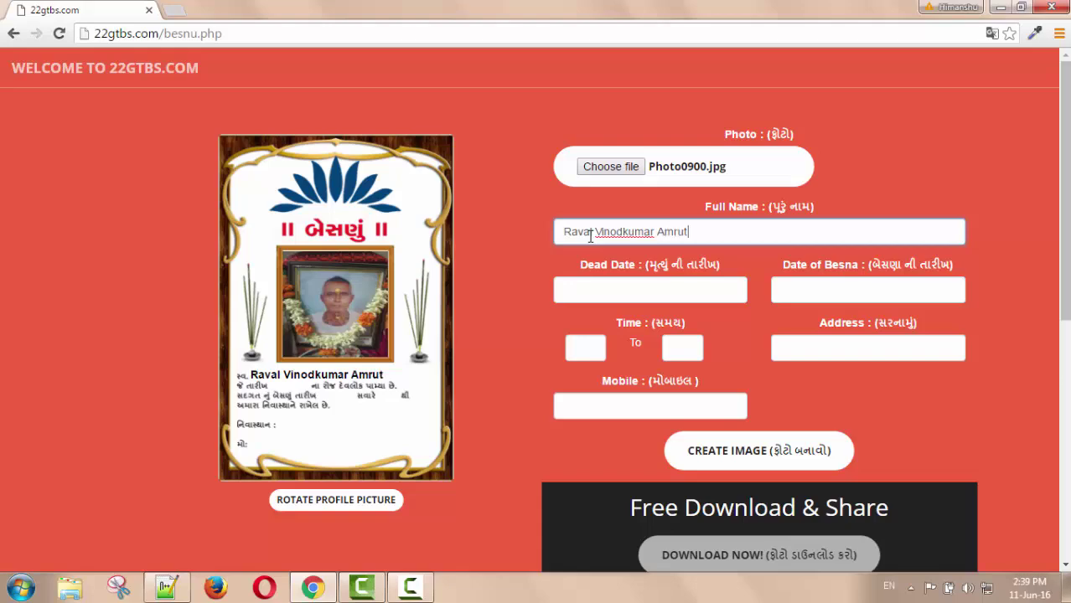
key("Tab")
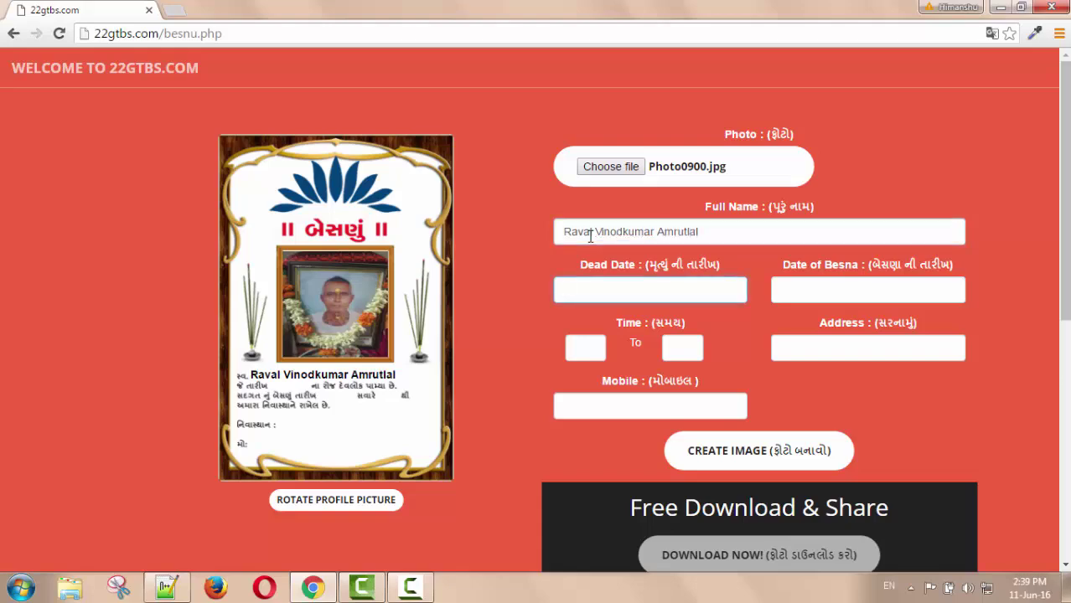
Set the death date to 27/12/2014 and the Besna date to 05/01/2015
type("27/12/2014")
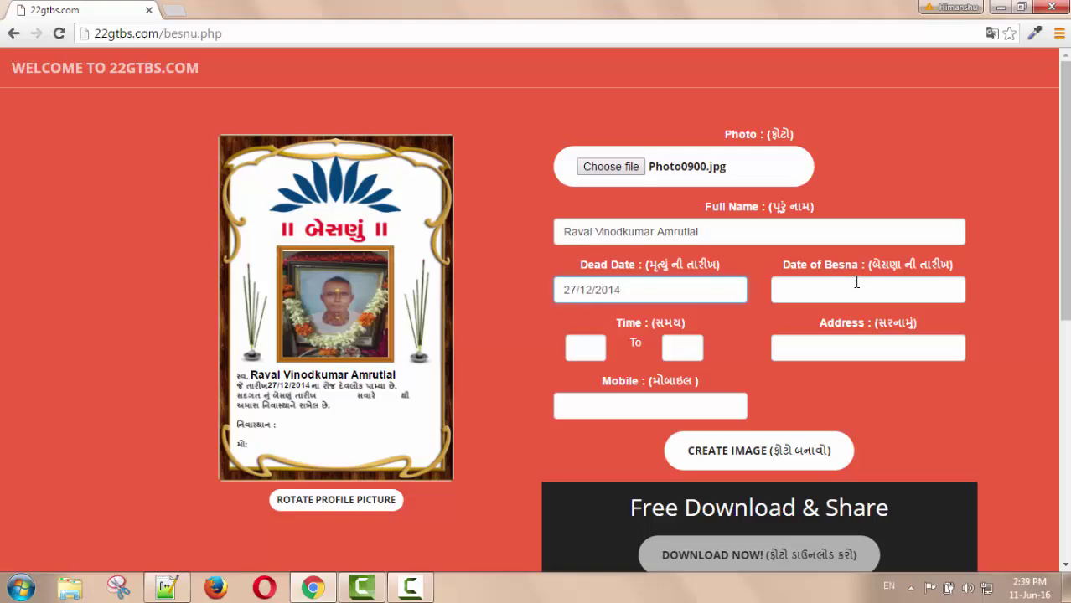
left_click(832, 291)
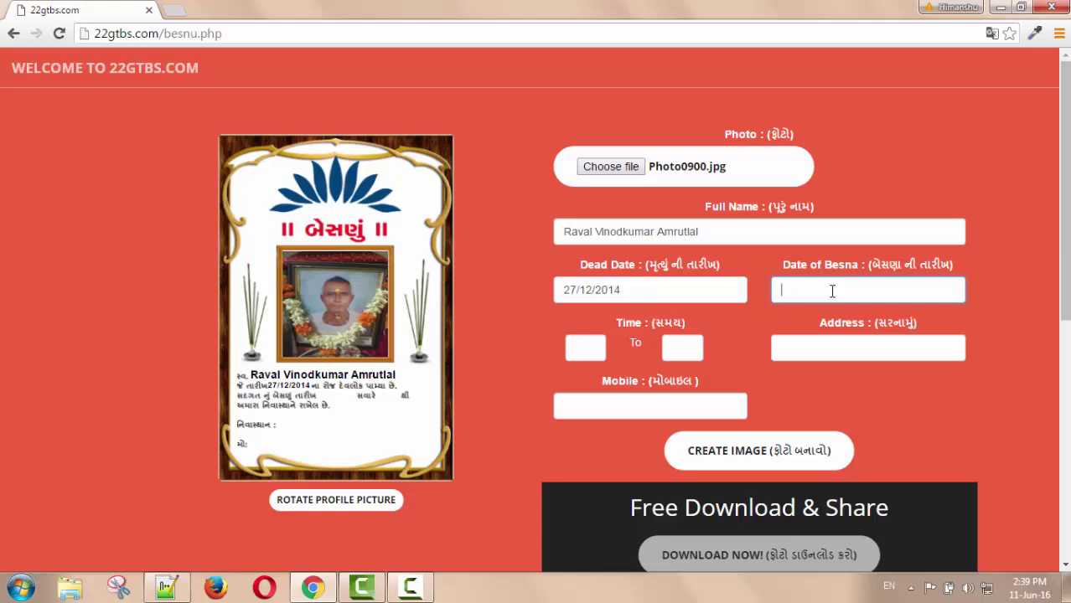
type("0")
type("5/")
type("/")
type("01/2")
type("01")
type("5")
Set the Besna time from 9:00 to 2:00
left_click(579, 350)
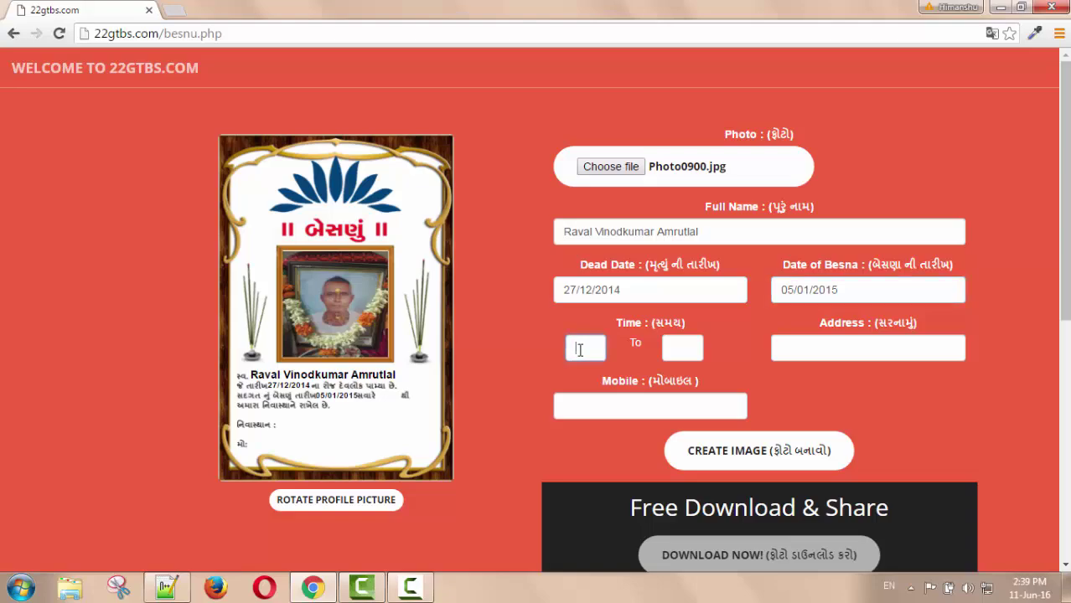
type("9")
key("BackSpace")
type("09")
key("BackSpace")
key("BackSpace")
type("9:00")
key("Tab")
type("2")
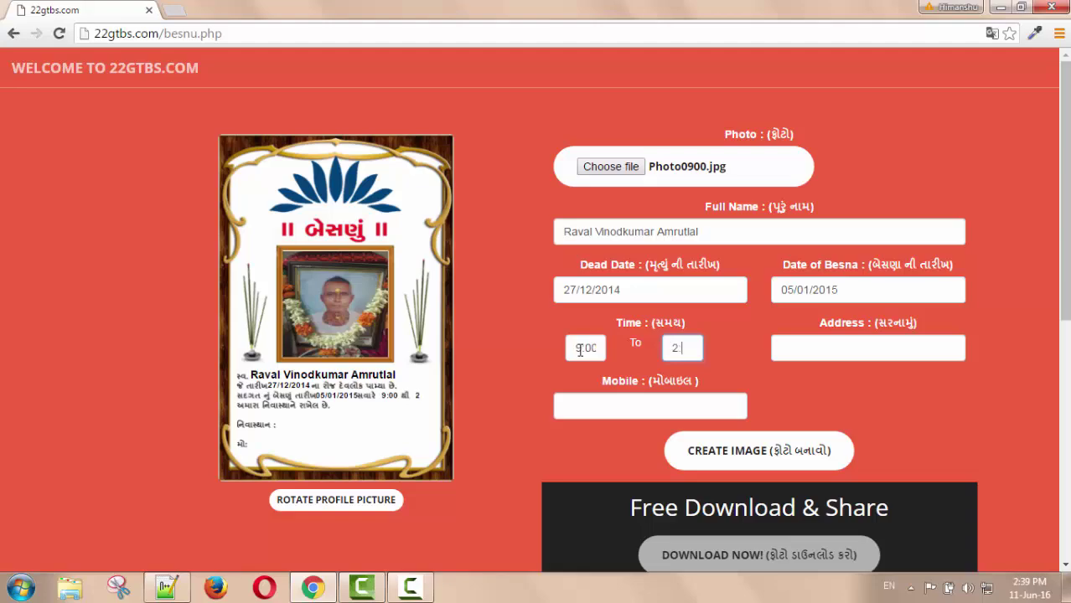
type(":00")
Type the ceremony address into the Address field, correcting its spelling
left_click(797, 351)
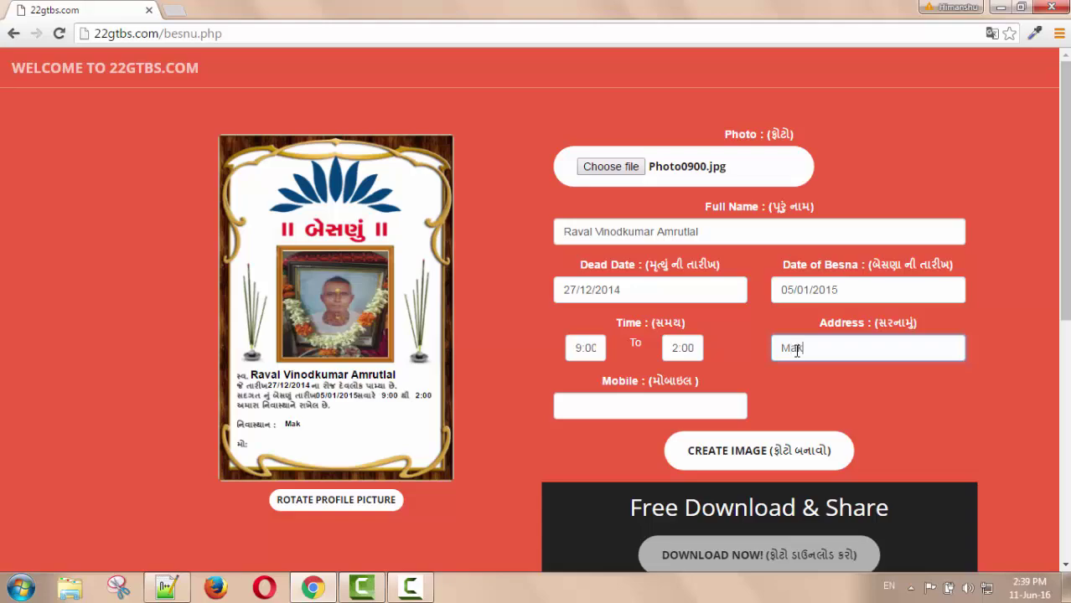
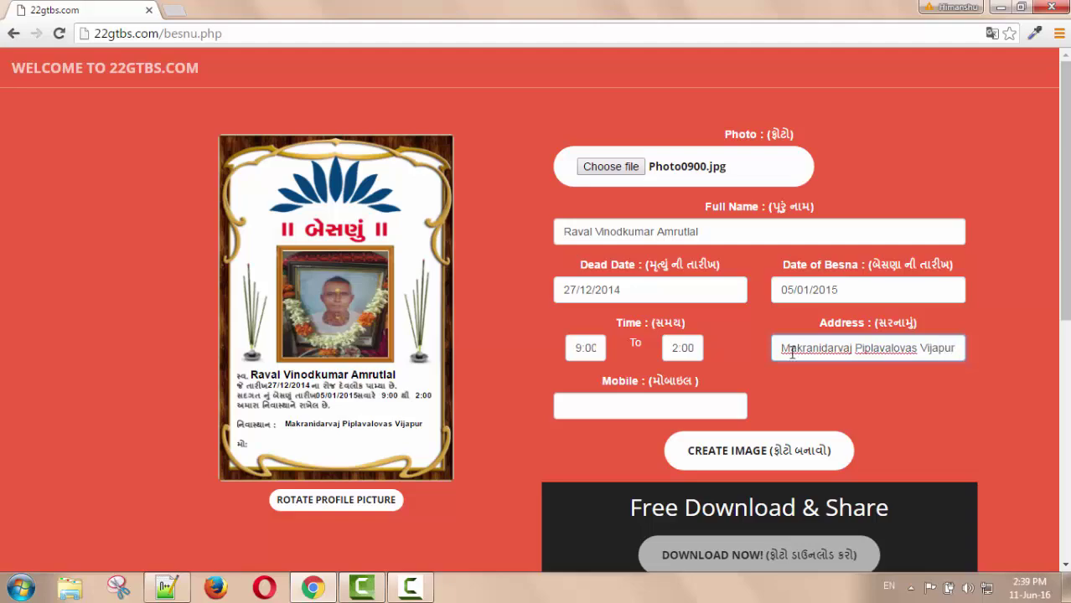
Add the contact mobile number, create the card image and download it as download (22).png
left_click(660, 407)
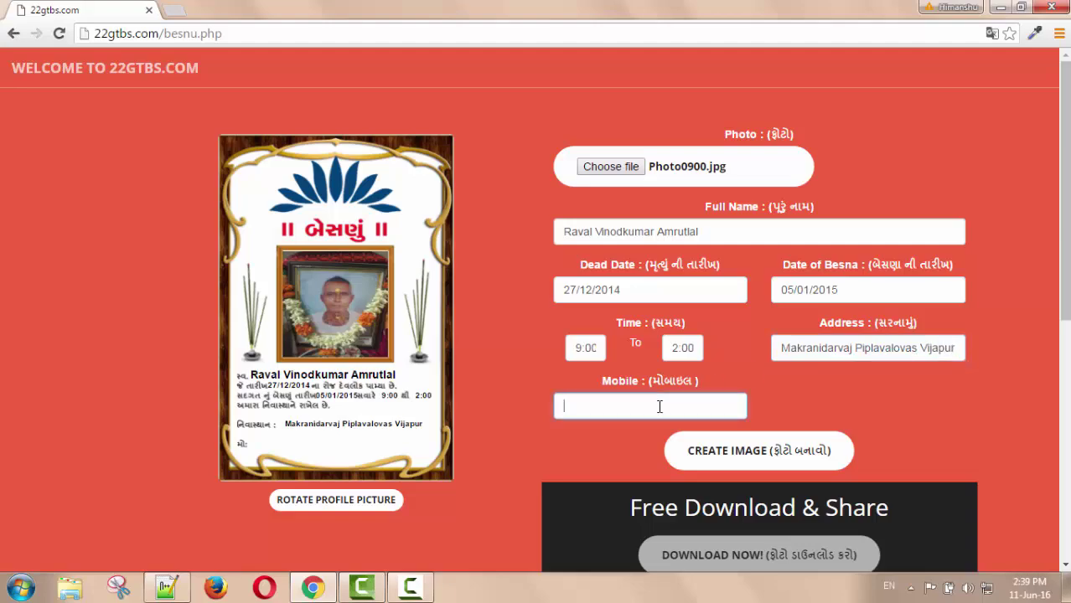
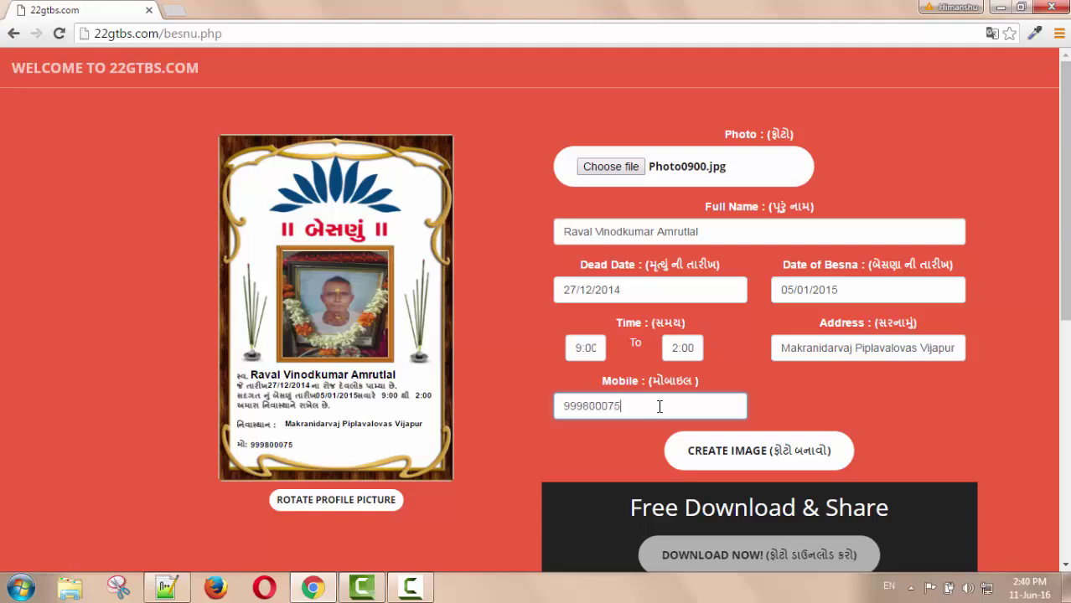
left_click(757, 453)
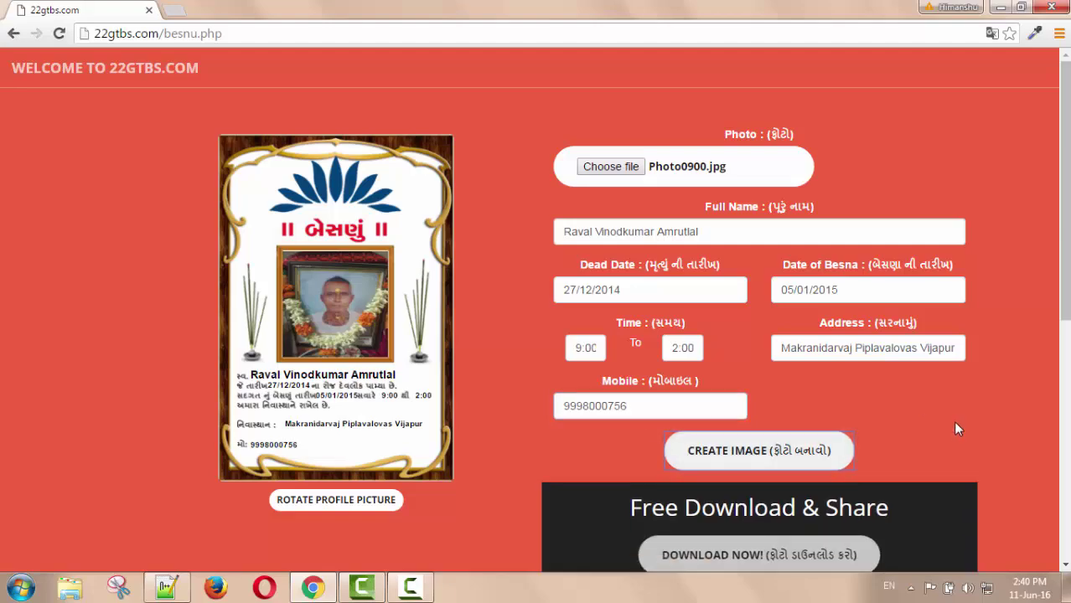
scroll(957, 429, "down", 3)
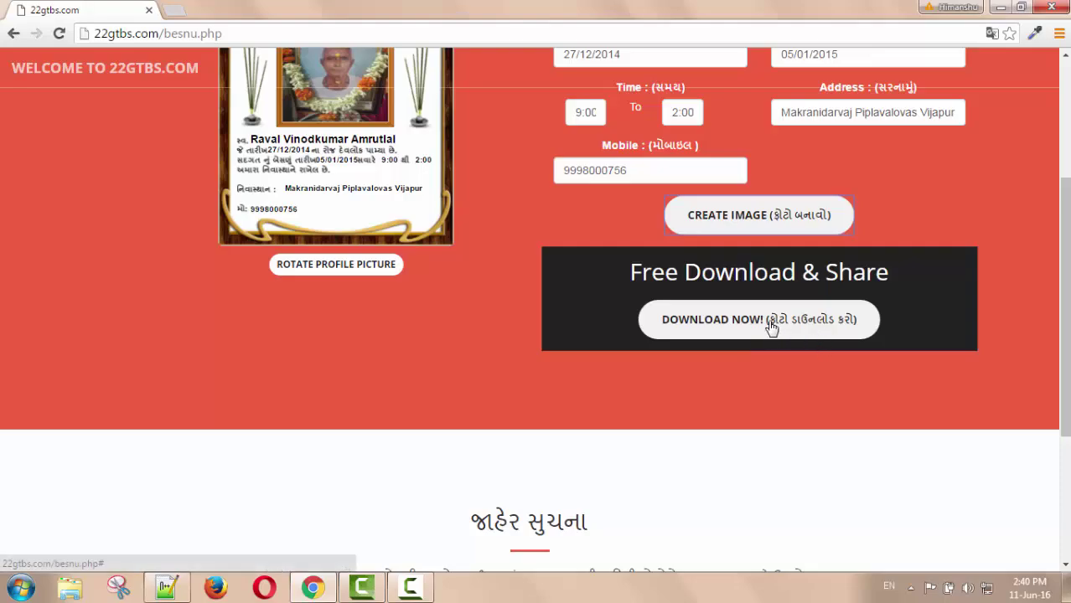
left_click(771, 323)
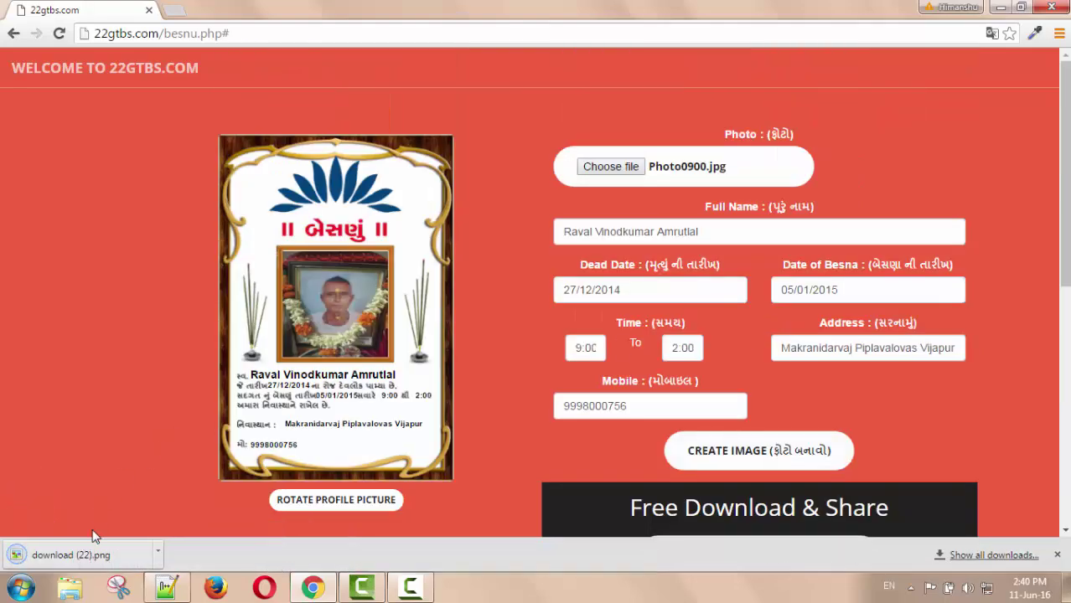
left_click(94, 558)
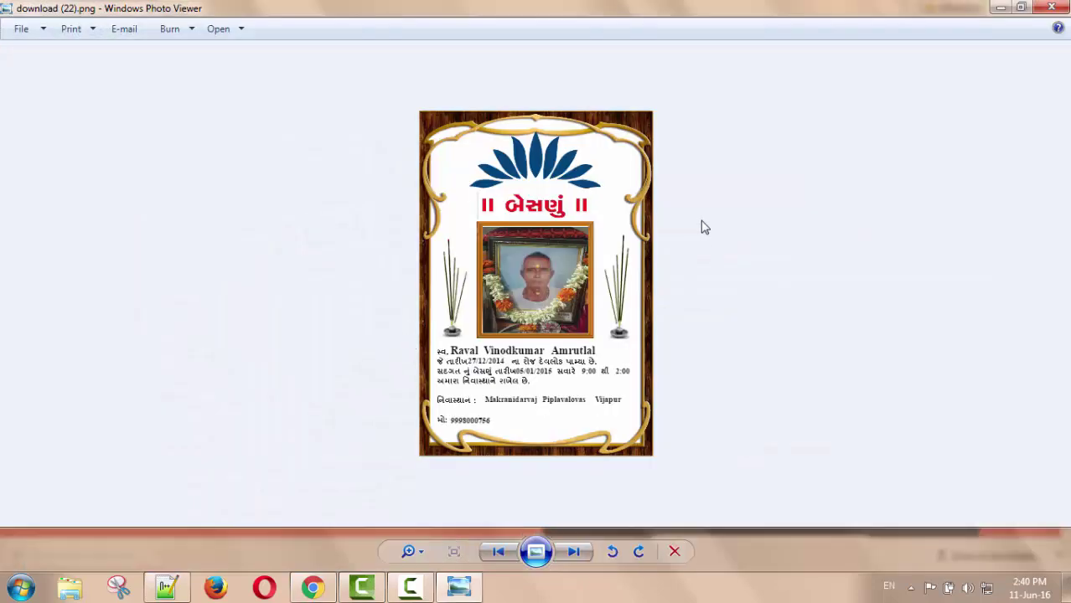
left_click(1050, 8)
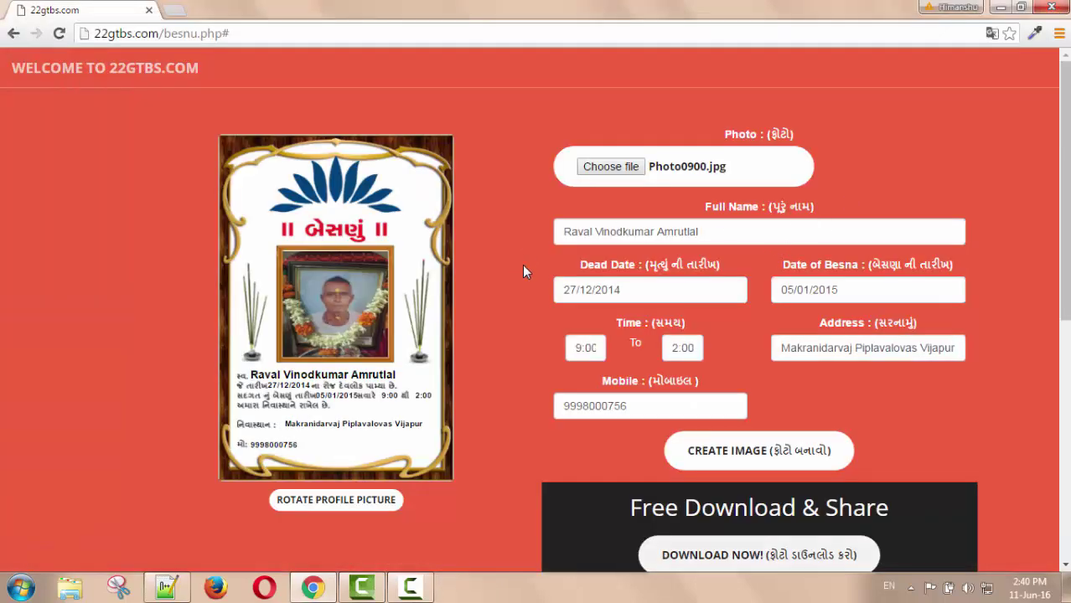
Select the site's contact phone number in the notice section below the form
scroll(526, 264, "down", 4)
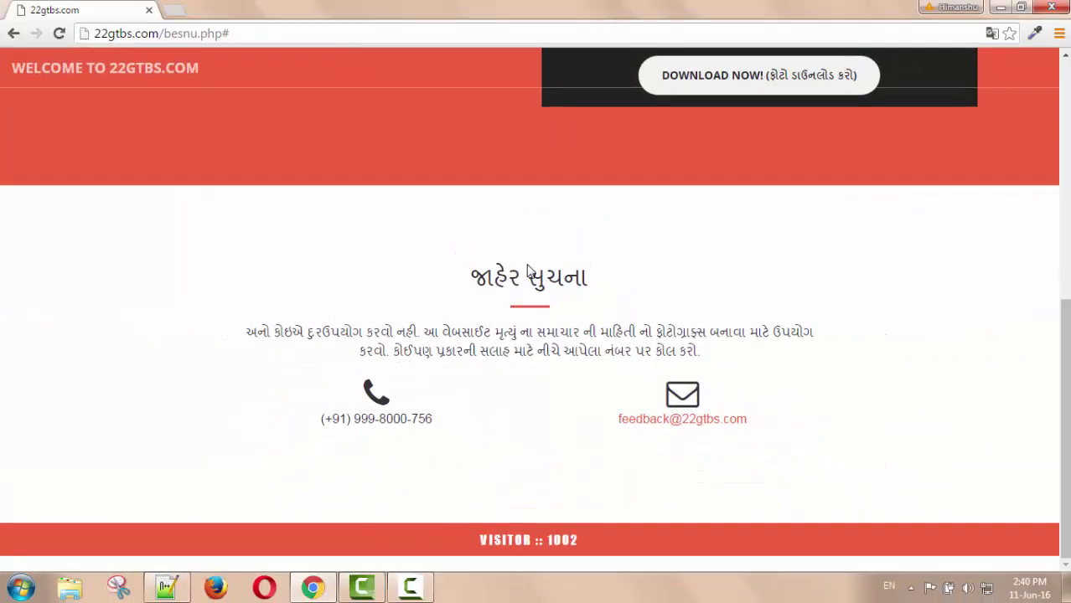
scroll(528, 265, "up", 2)
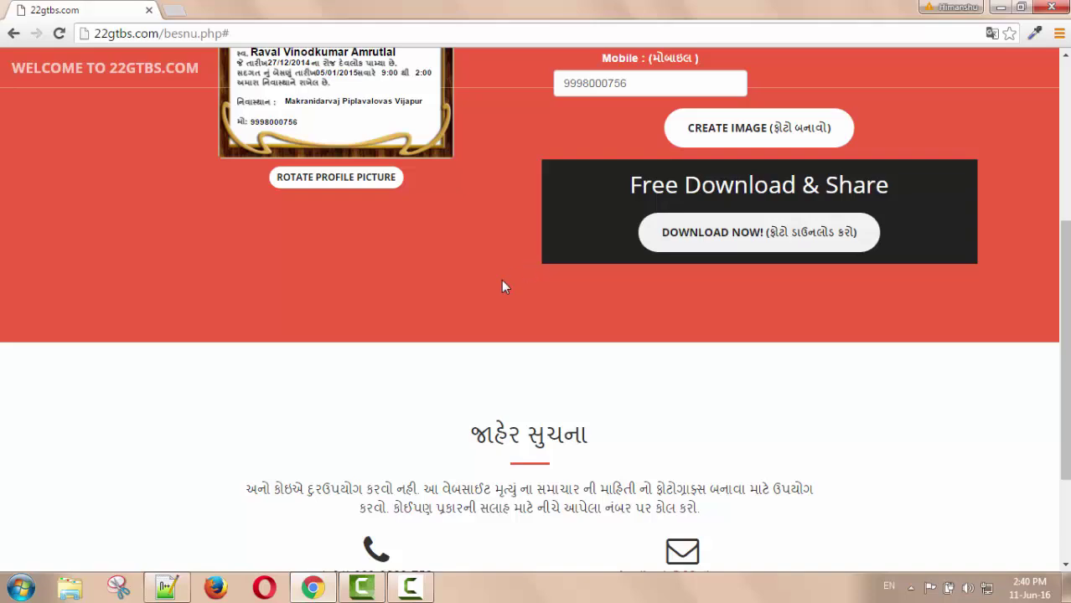
scroll(502, 281, "down", 2)
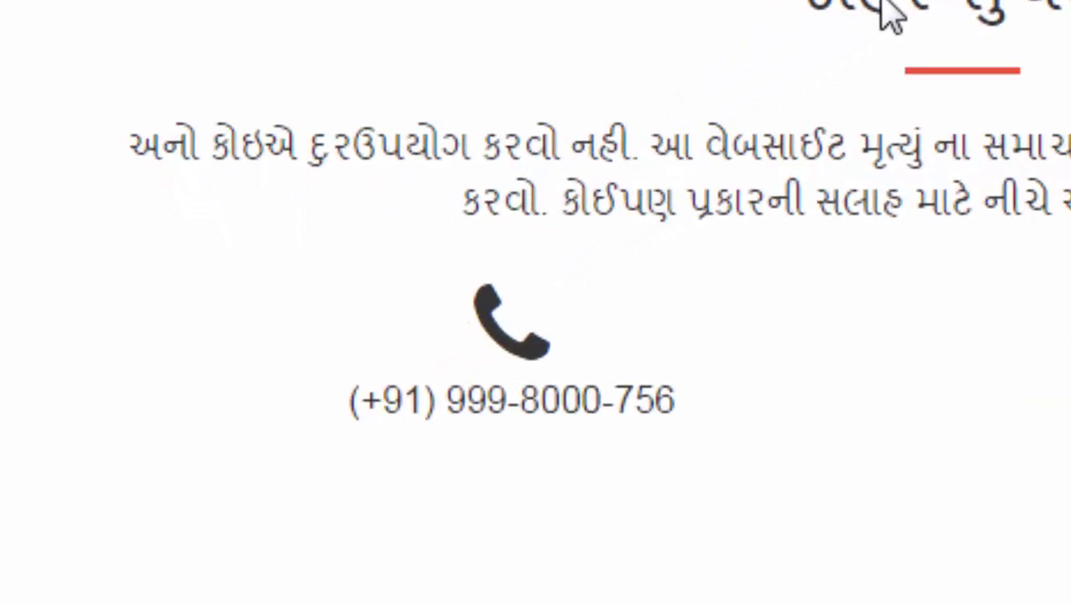
left_click_drag(698, 401, 347, 395)
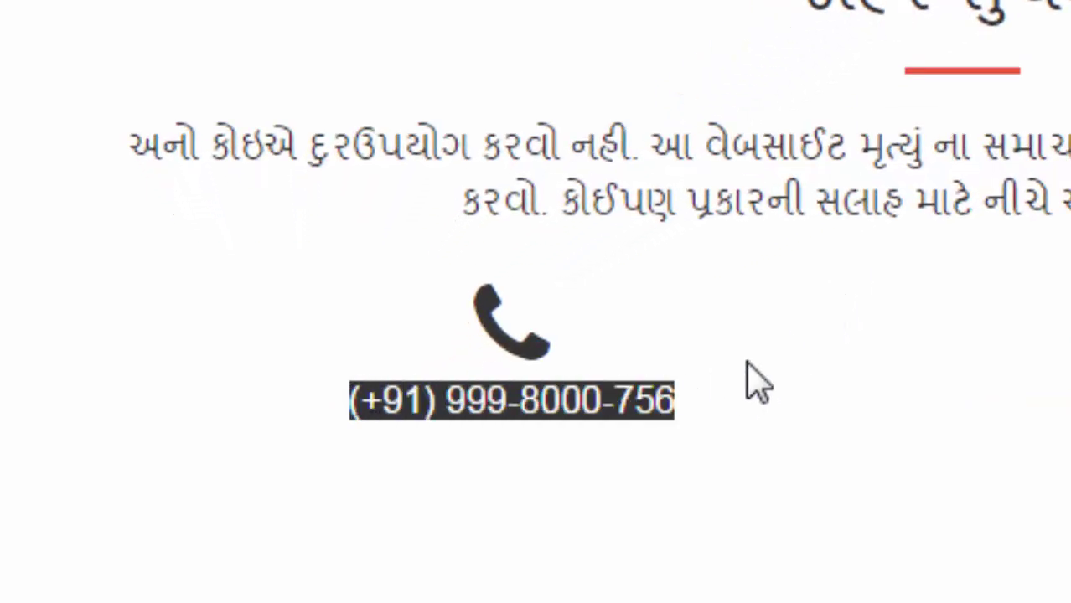